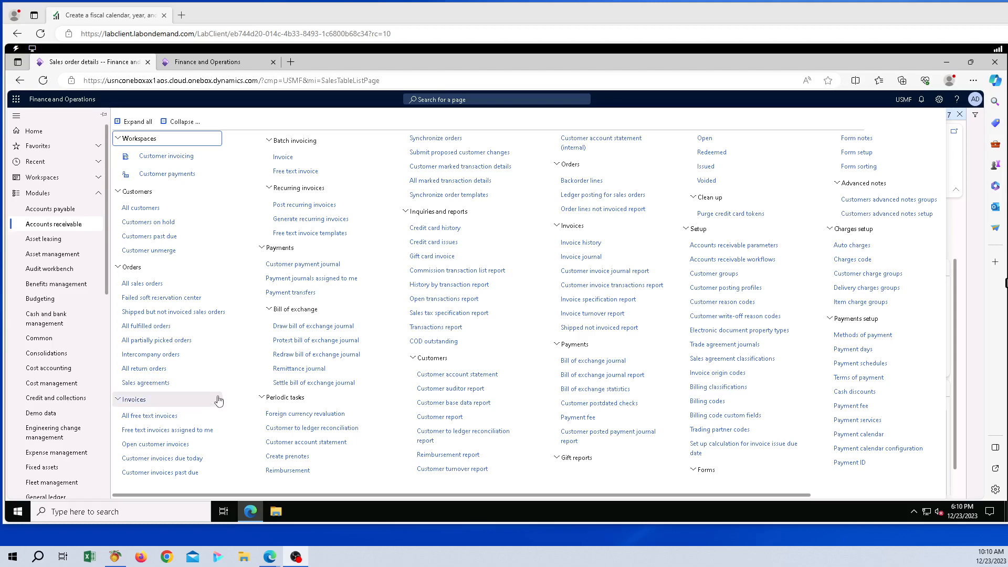
# - Start a new return order for the customer Cave Wholesales with warehouse 11 at site 1
pyautogui.click(147, 369)
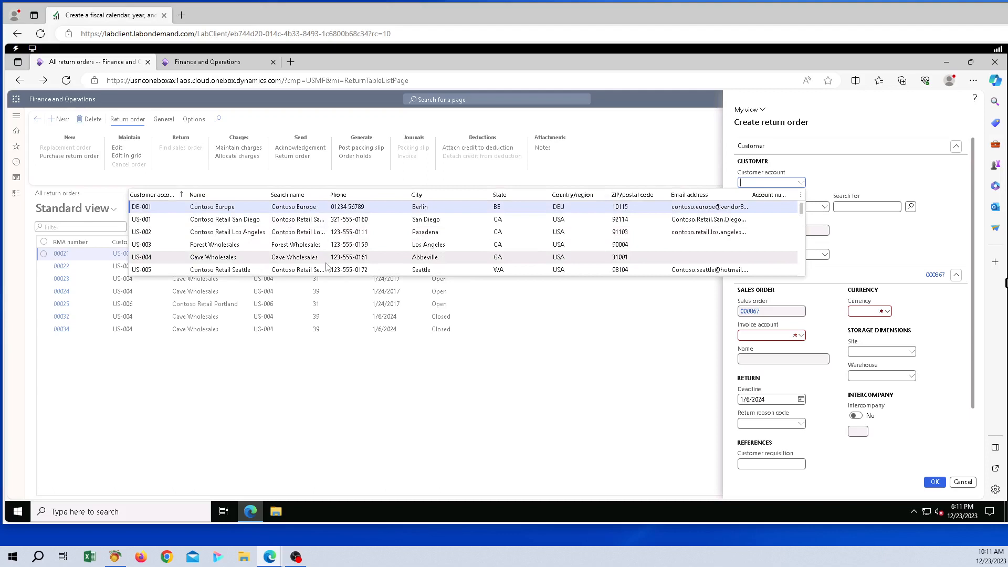
pyautogui.click(327, 260)
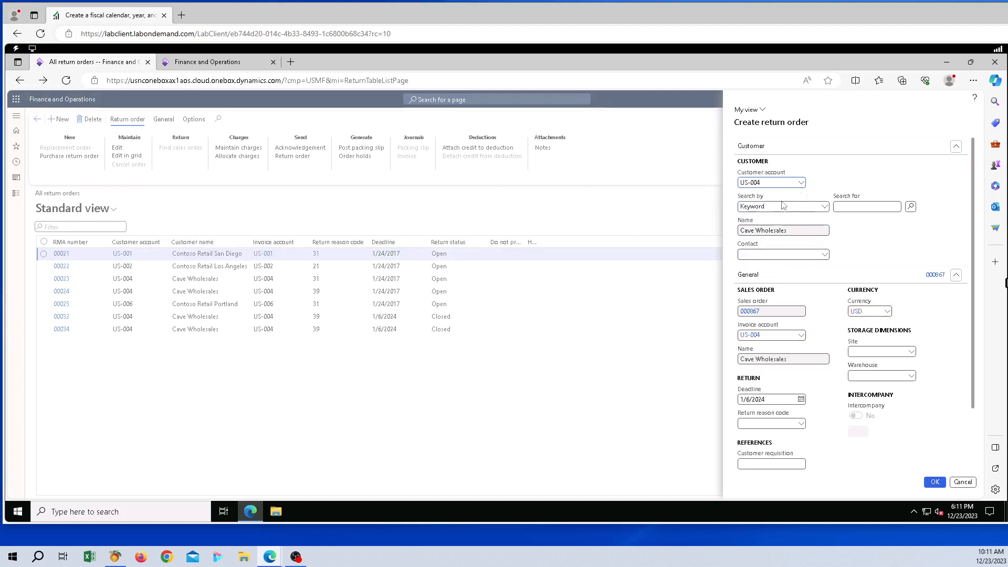
pyautogui.click(912, 377)
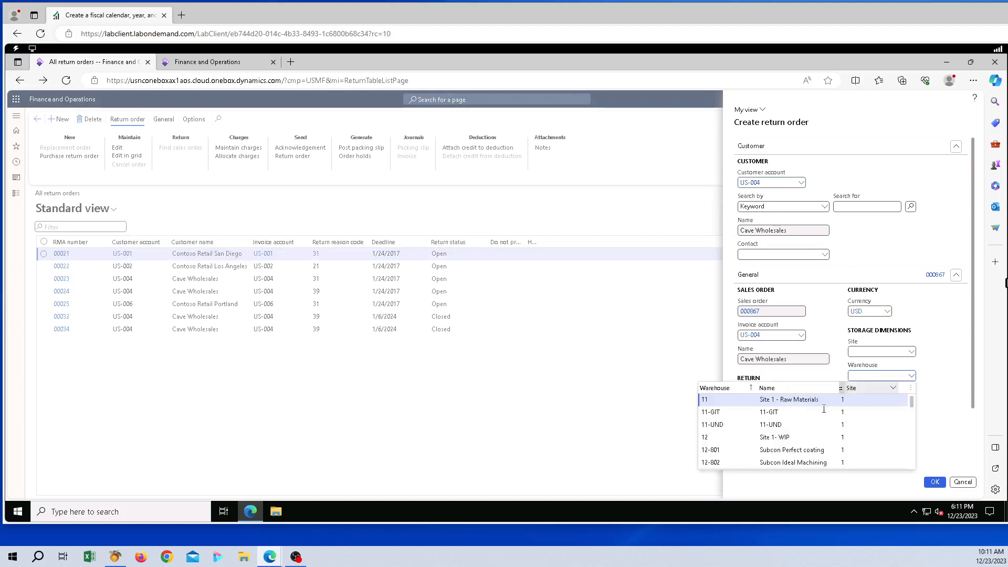
pyautogui.click(783, 399)
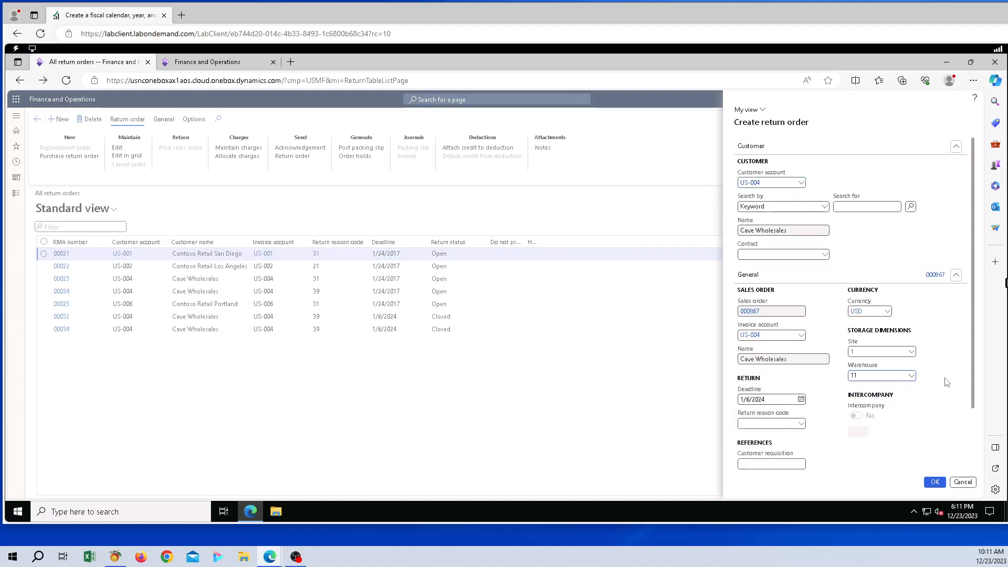
# - Set the return reason code to 39 (Wrong quantity) and create the return order
pyautogui.scroll(-2, 976, 416)
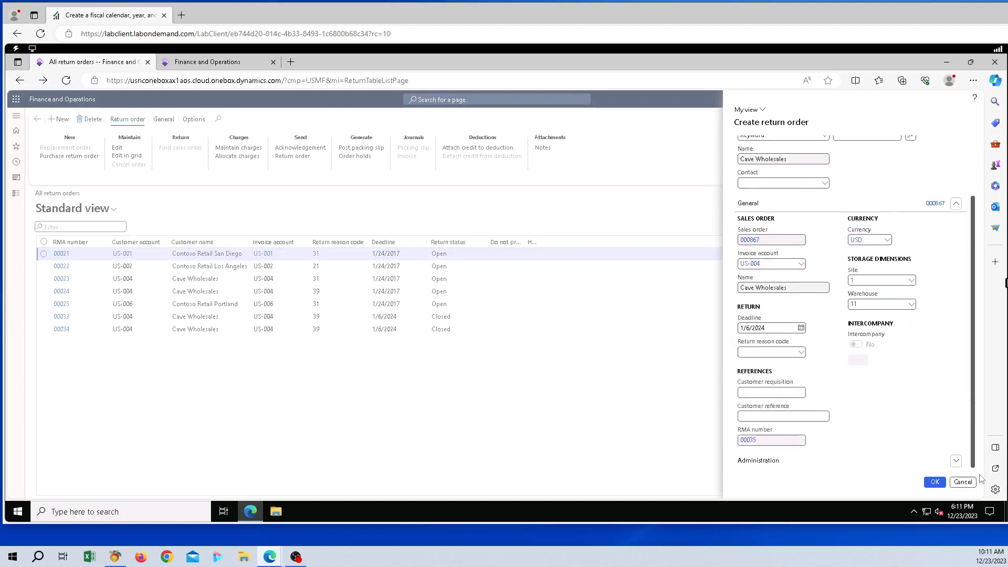
pyautogui.click(802, 353)
pyautogui.click(797, 390)
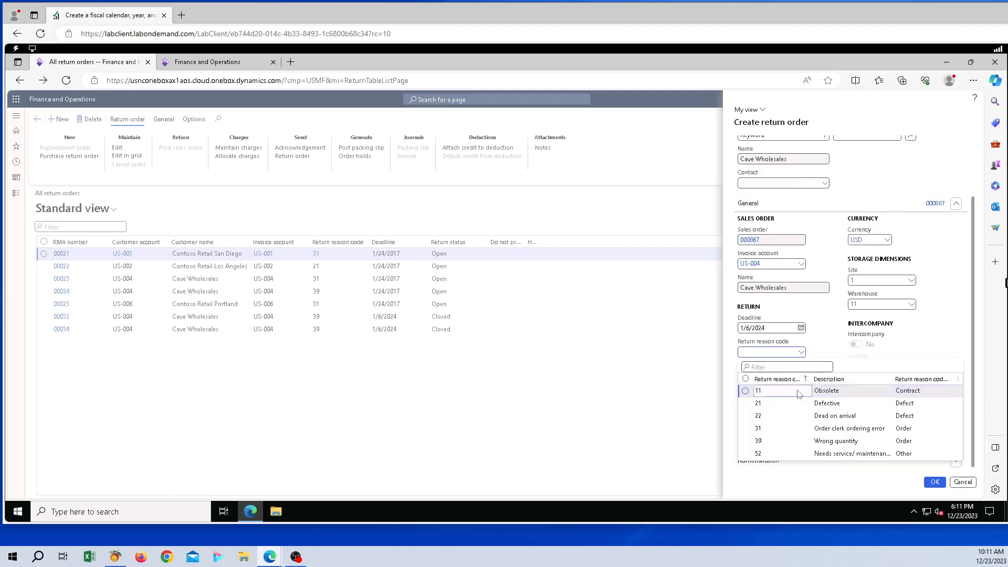
pyautogui.click(802, 353)
pyautogui.click(863, 443)
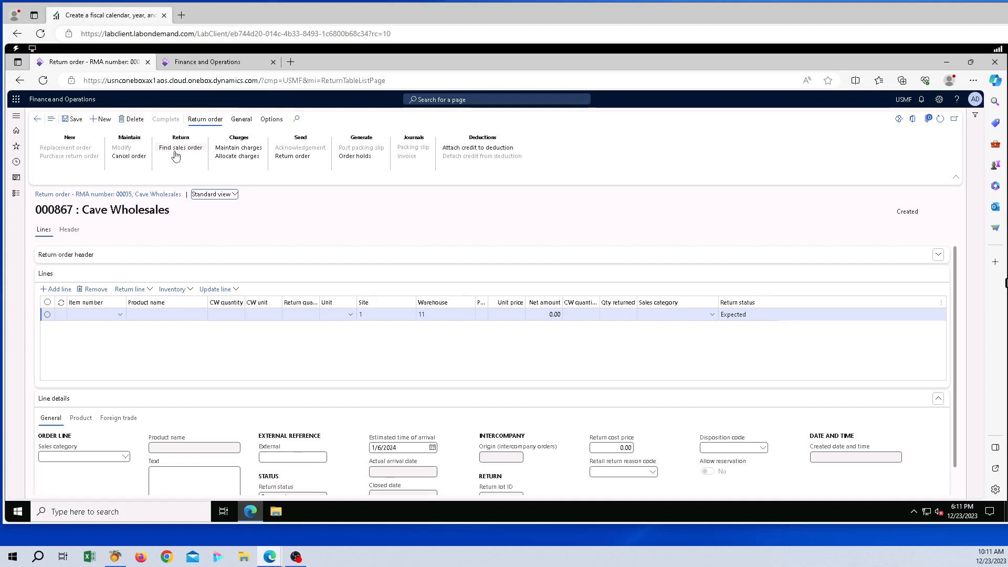
# - Find the original sales order for the return and select the last invoice in the list with all its lines
pyautogui.click(241, 122)
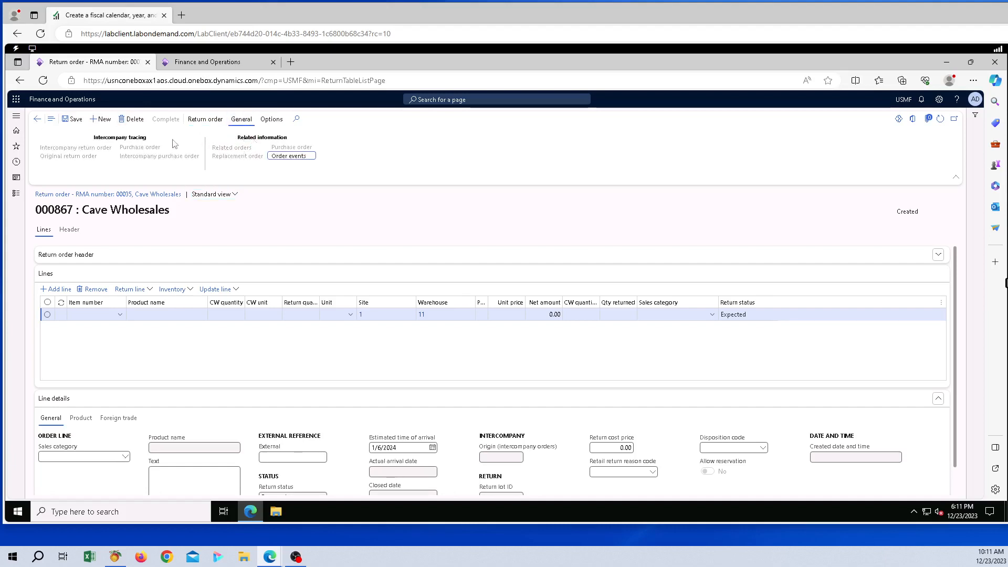
pyautogui.click(206, 121)
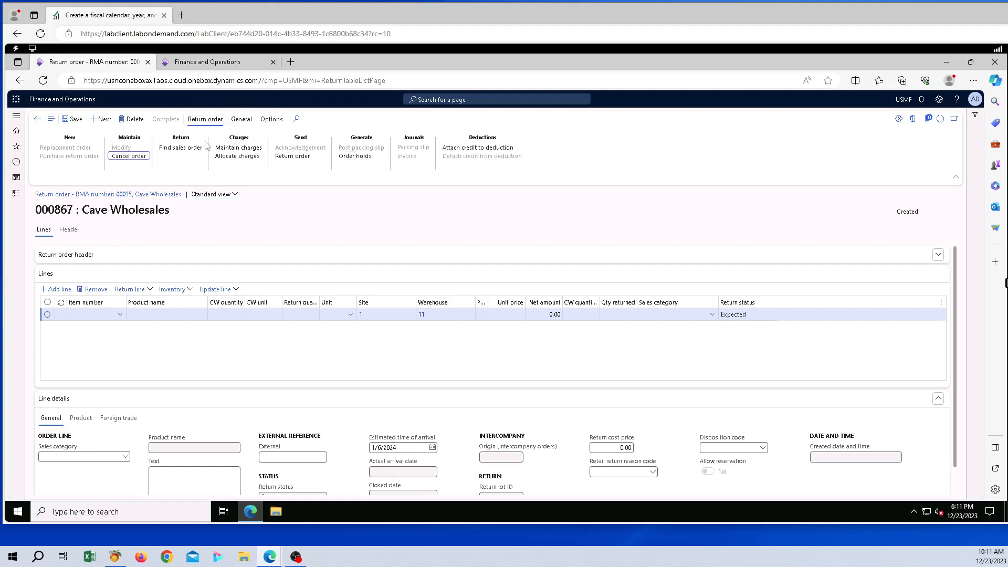
pyautogui.click(178, 149)
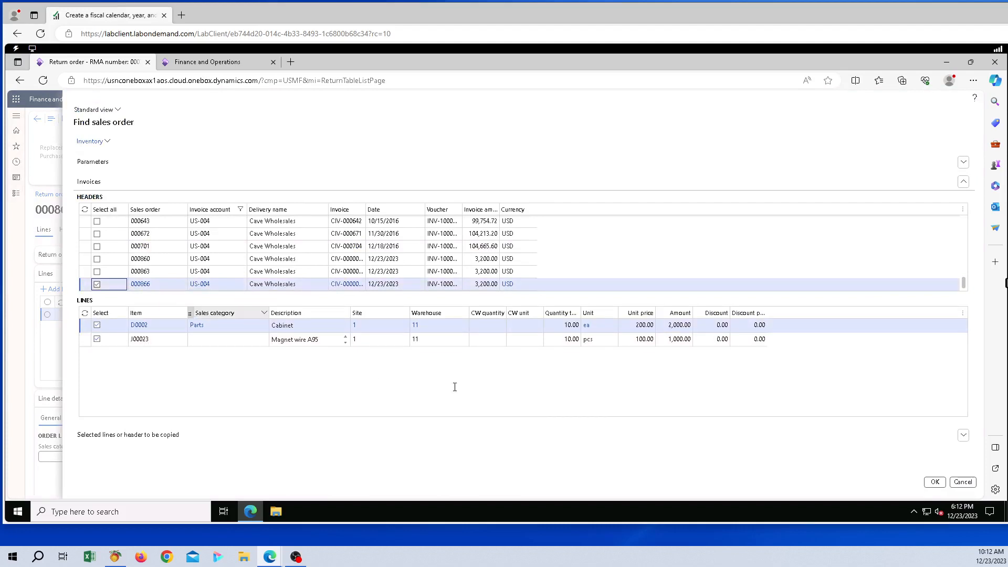
# - Set the return quantity to 8 for the Cabinet and 5 for Magnet wire A95, and copy the lines into the return order
pyautogui.click(580, 325)
pyautogui.doubleClick(579, 325)
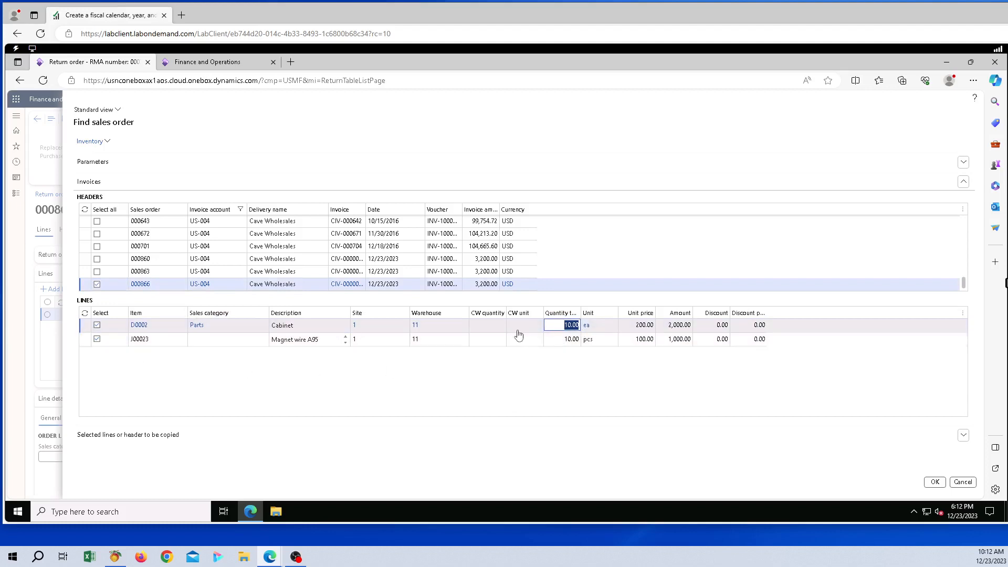
pyautogui.write('8.00')
pyautogui.click(110, 342)
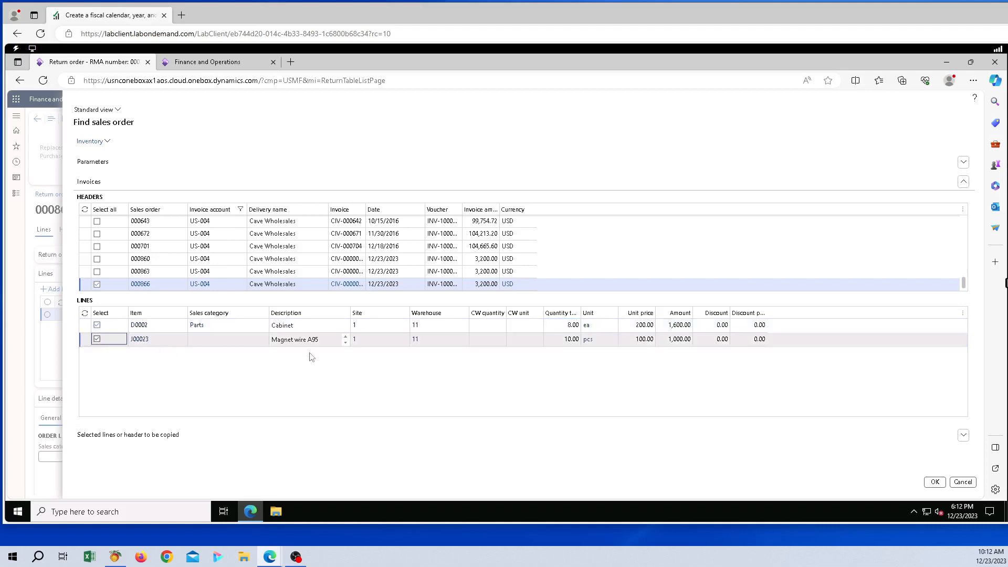
pyautogui.click(564, 339)
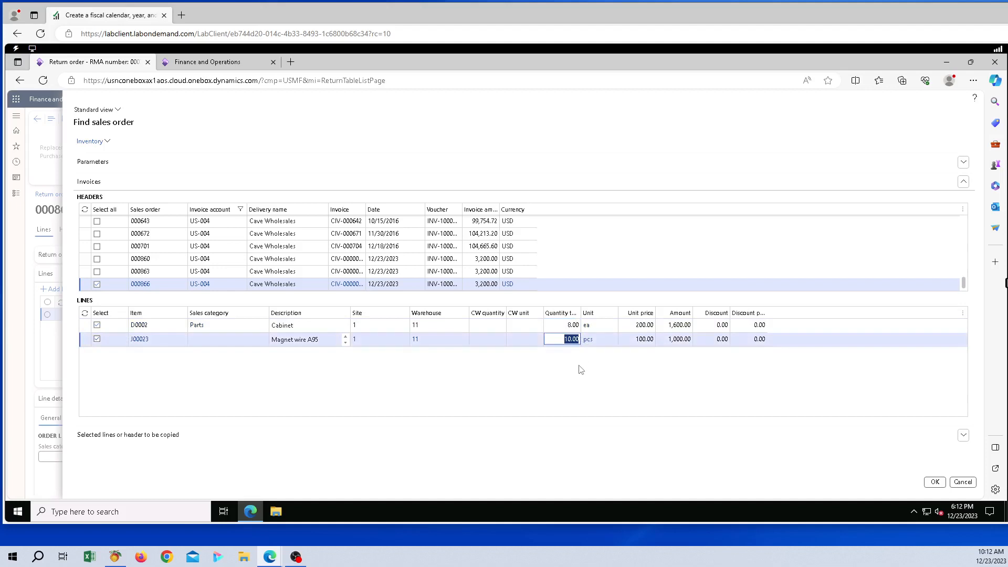
pyautogui.write('5')
pyautogui.click(926, 490)
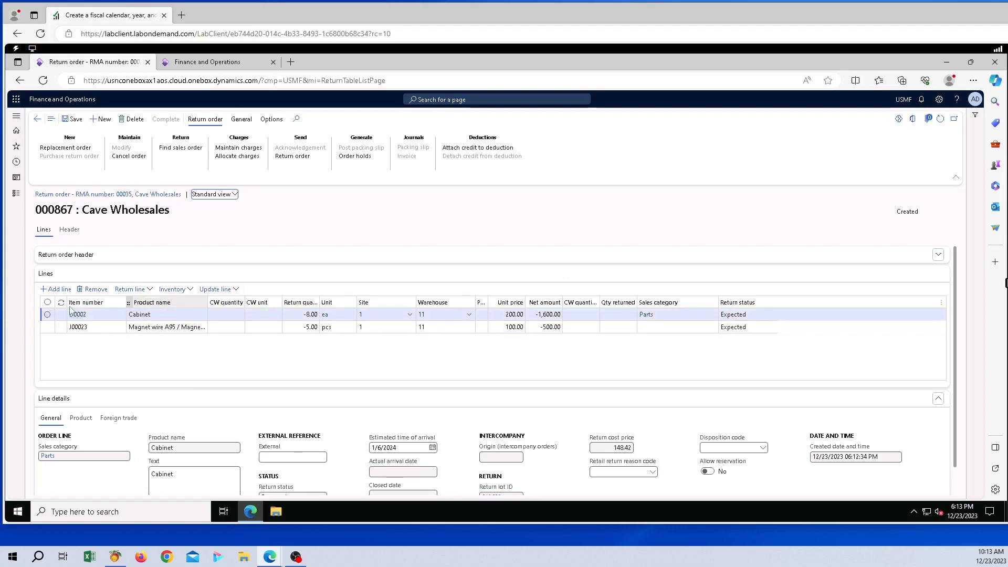
# - Open registration for the Cabinet return line with disposition code 11 (Credit)
pyautogui.click(48, 314)
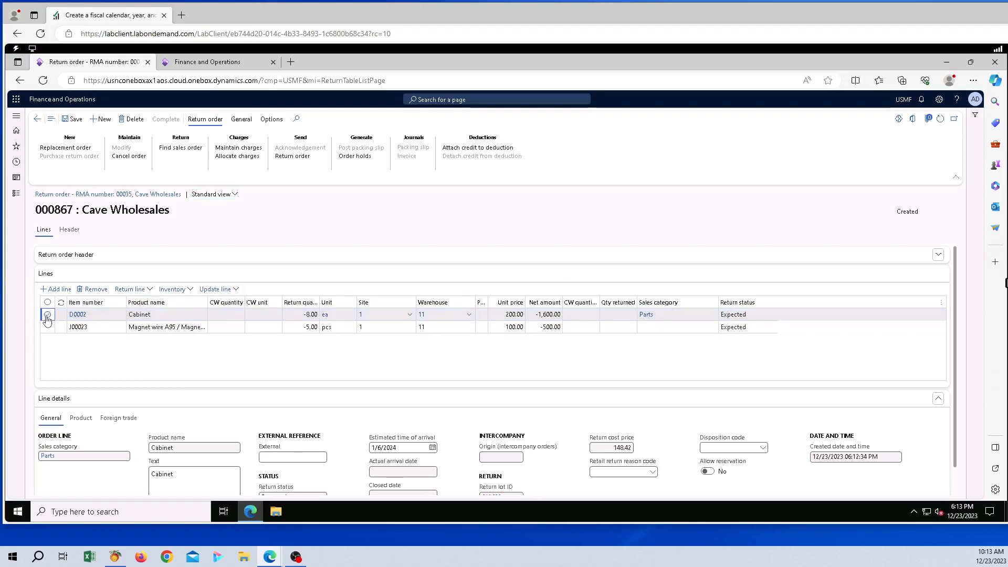
pyautogui.click(235, 292)
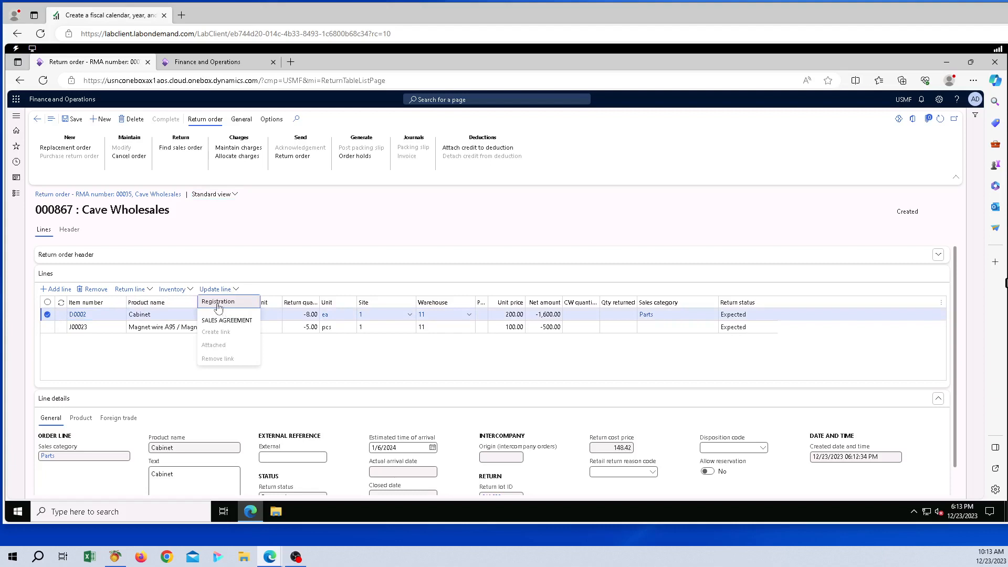
pyautogui.click(221, 303)
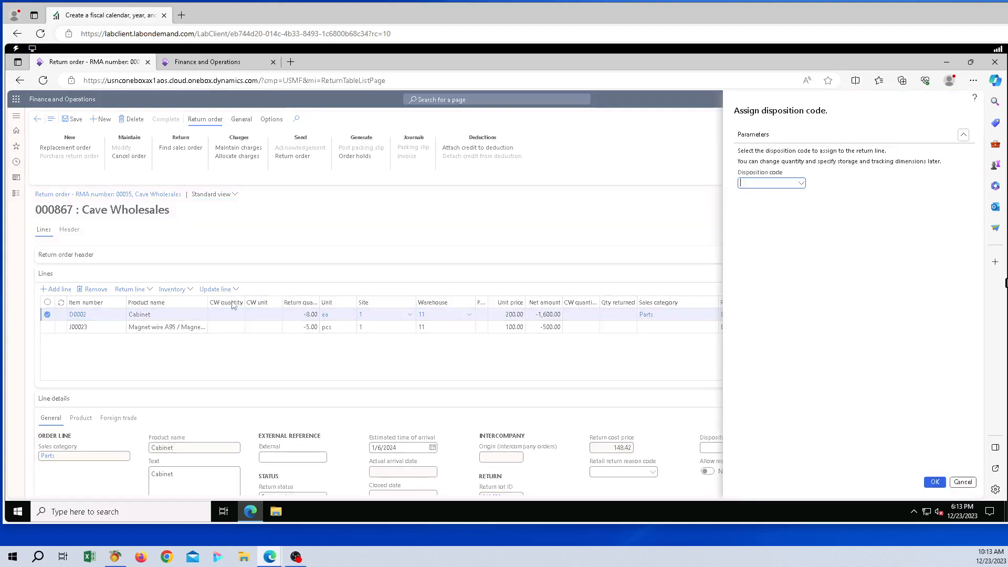
pyautogui.click(802, 183)
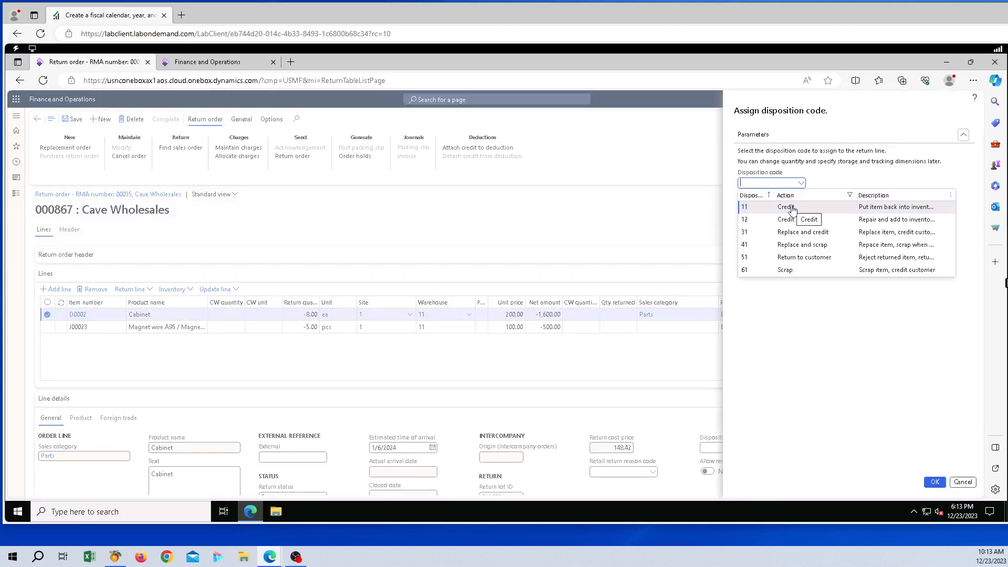
pyautogui.click(792, 209)
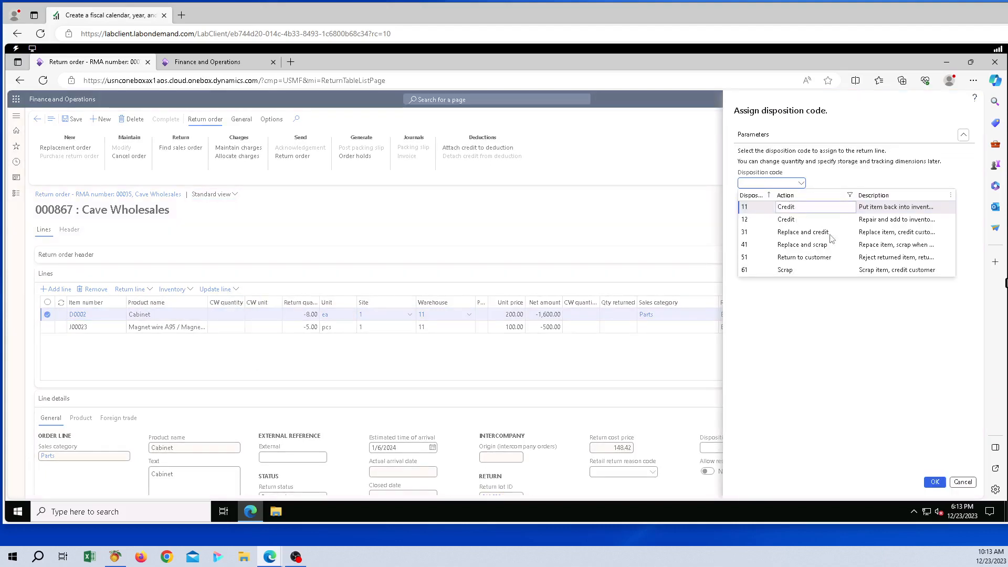
pyautogui.click(935, 482)
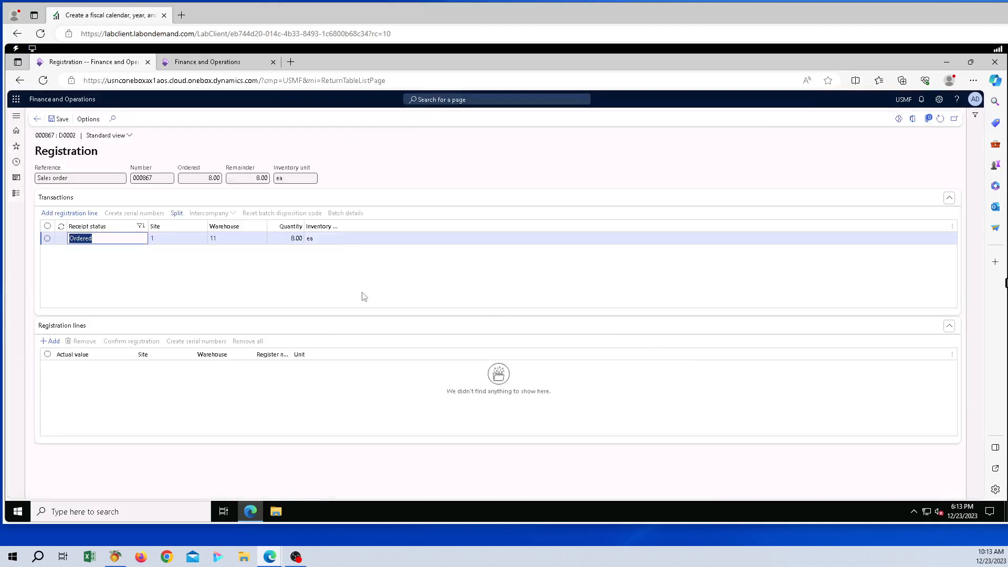
# - Split the ordered Cabinet transaction with a split quantity of 4
pyautogui.click(227, 278)
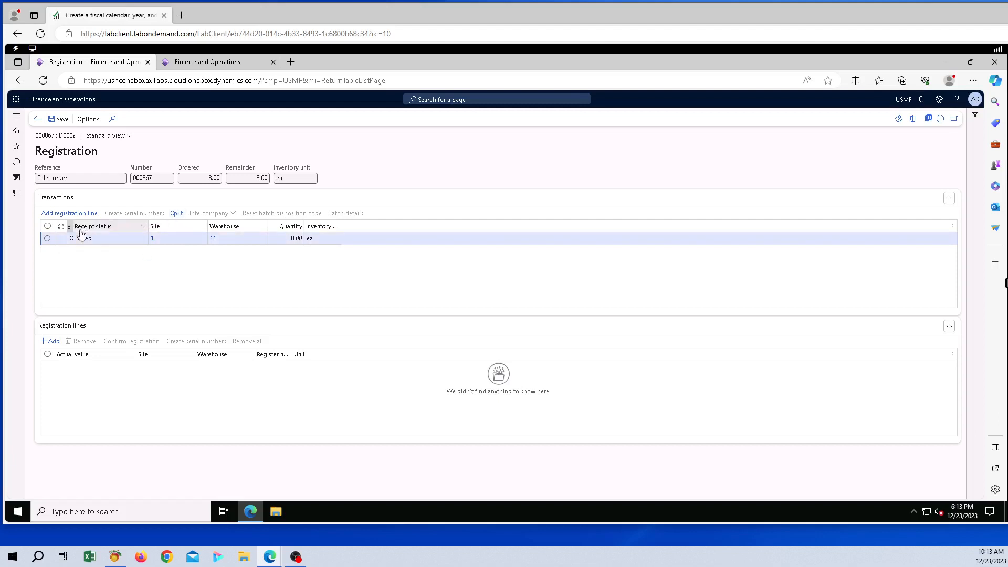
pyautogui.click(183, 215)
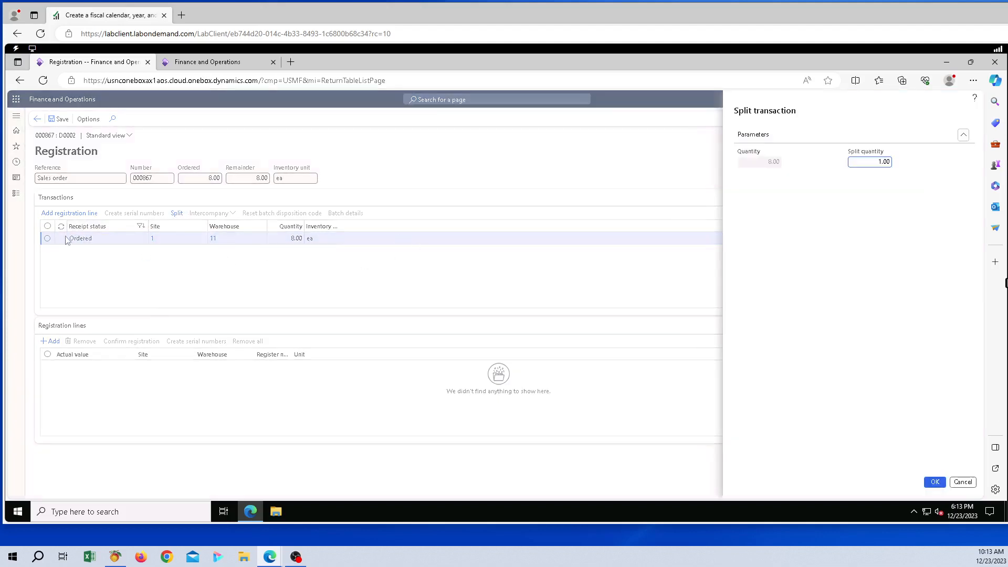
pyautogui.click(871, 163)
pyautogui.write('4.0')
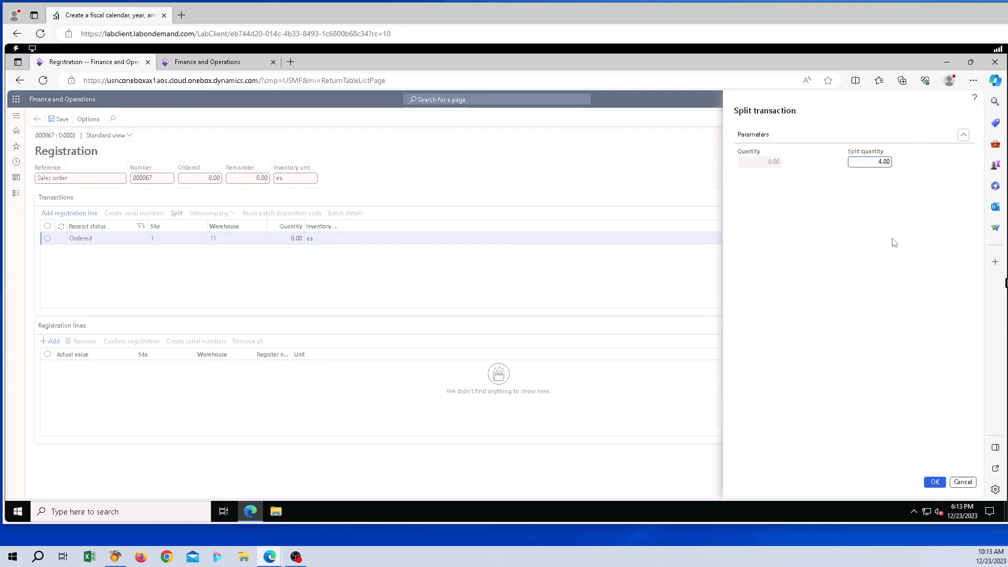
pyautogui.click(937, 482)
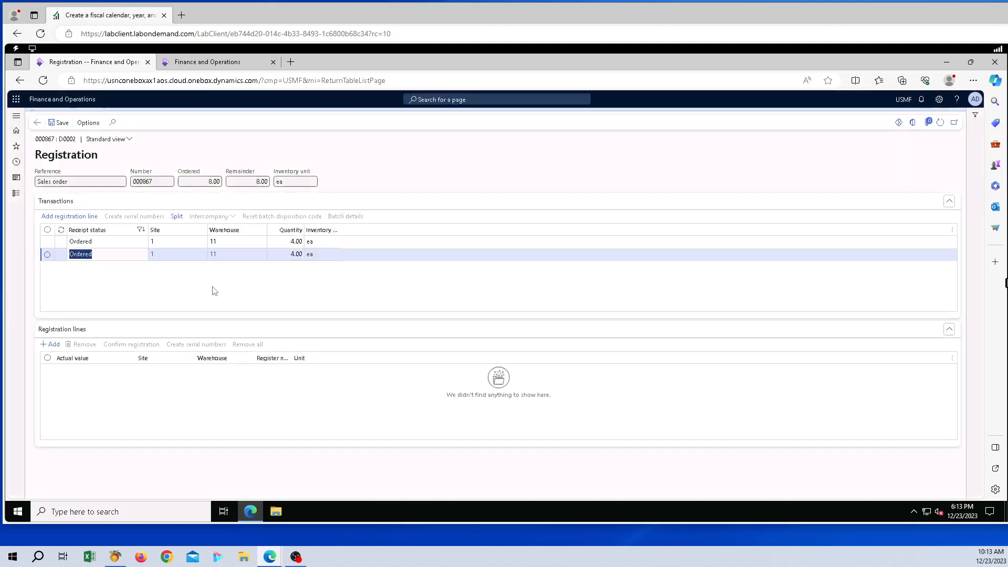
# - Register the first 4-unit Cabinet transaction, confirm the registration and go back to the return order
pyautogui.click(166, 284)
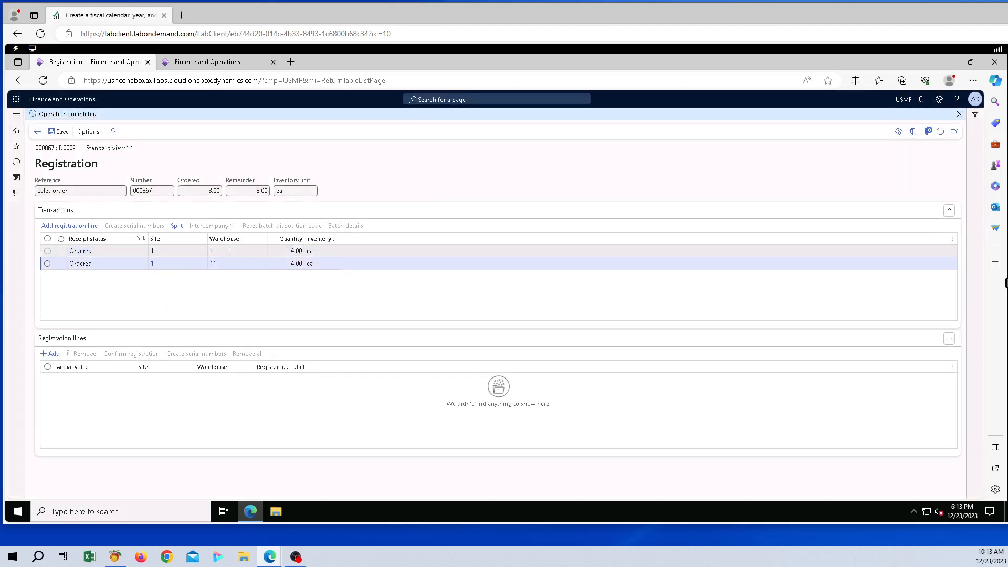
pyautogui.click(47, 251)
pyautogui.click(76, 226)
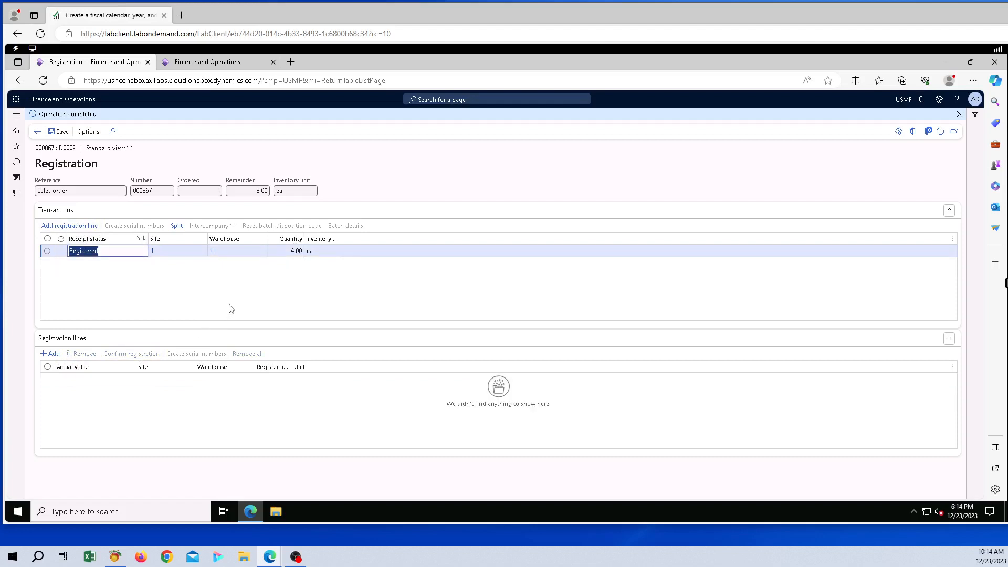
pyautogui.click(313, 282)
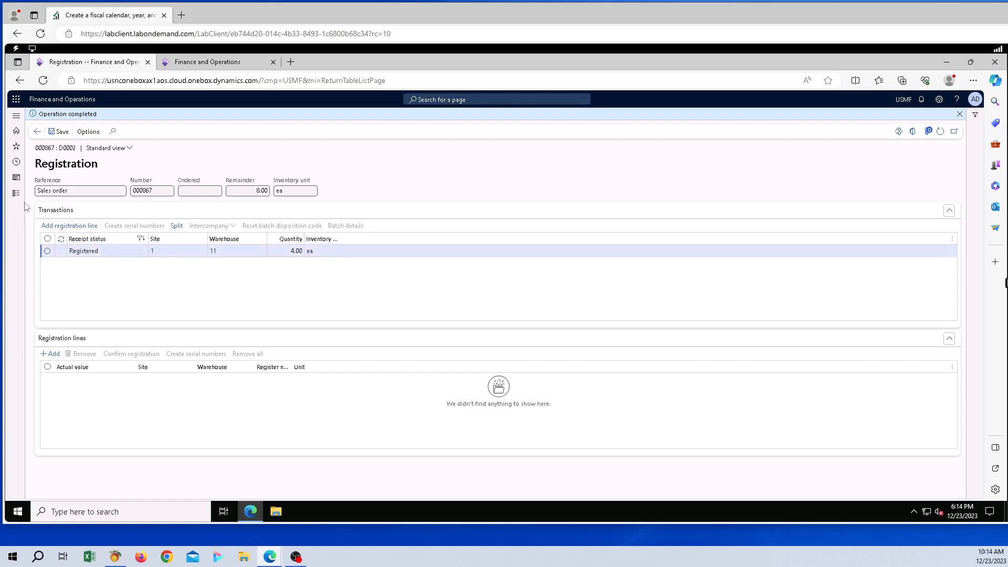
pyautogui.click(38, 131)
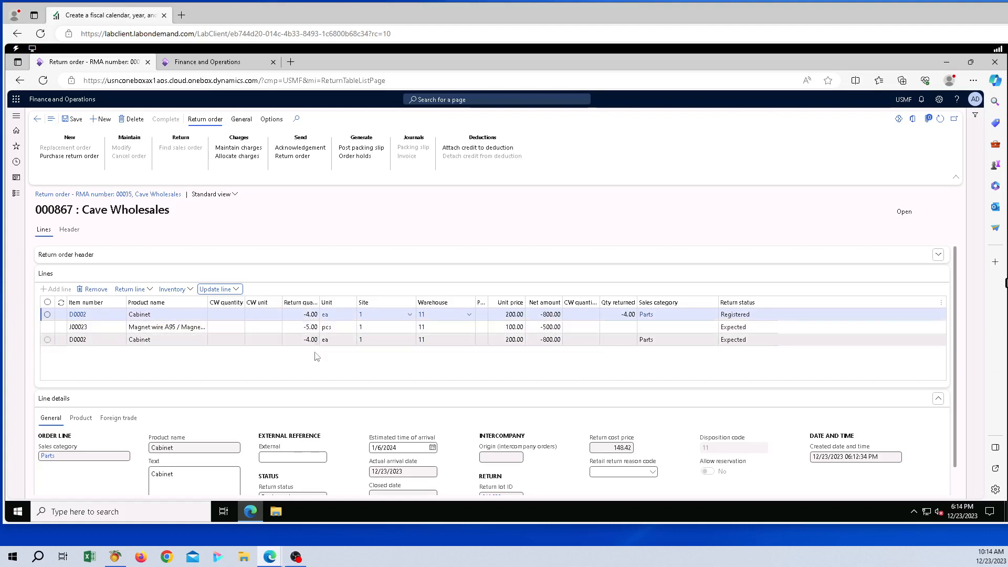
# - Open registration for the Magnet wire A95 return line with disposition code 11 (Credit)
pyautogui.click(48, 327)
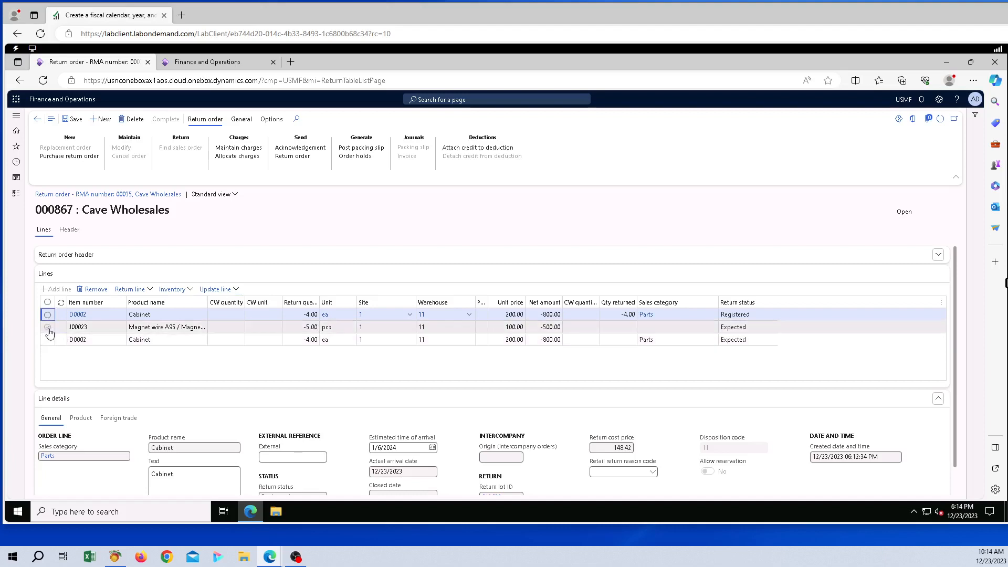
pyautogui.click(217, 288)
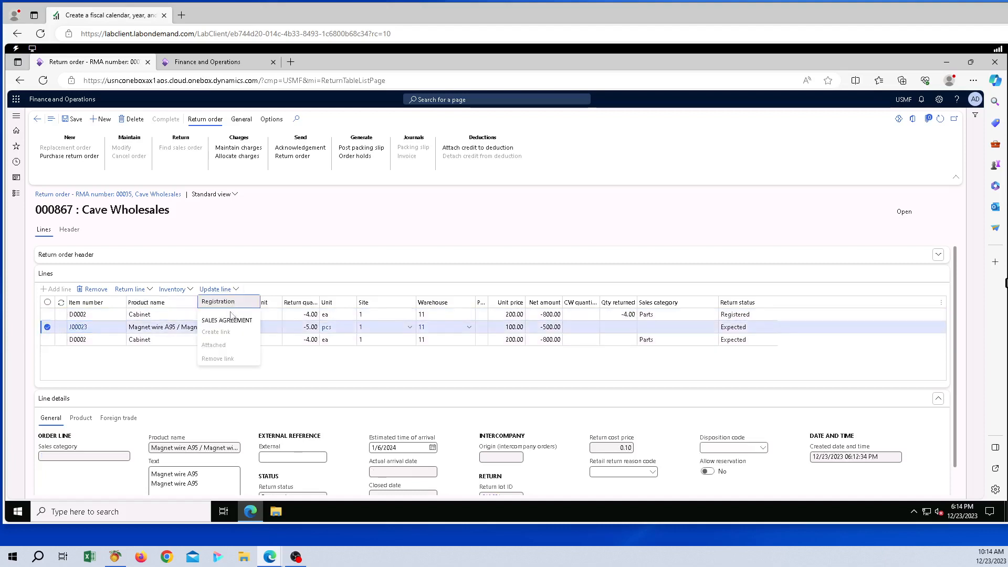
pyautogui.click(224, 302)
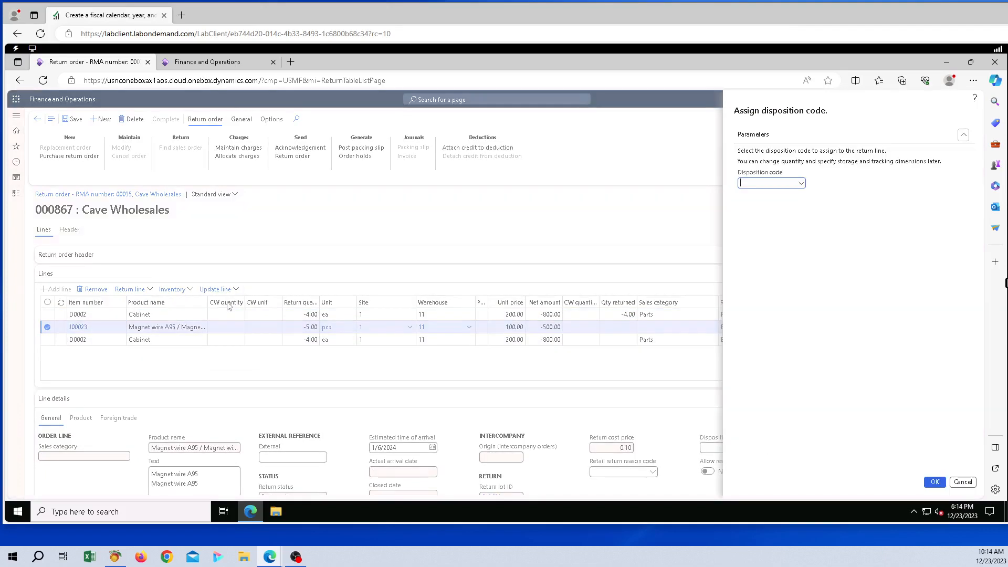
pyautogui.click(801, 184)
pyautogui.click(799, 208)
pyautogui.click(934, 481)
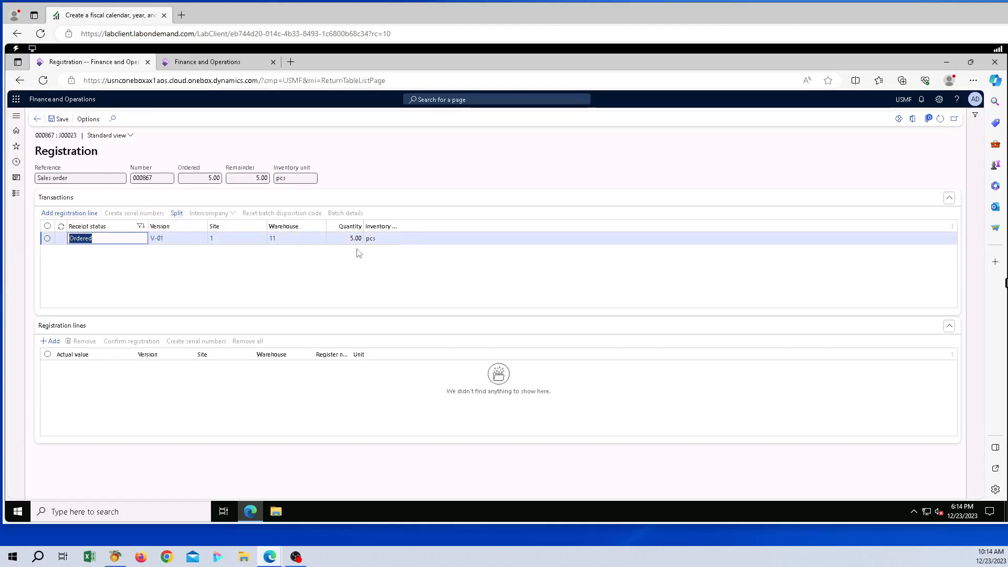
# - Split the Magnet wire A95 transaction with a split quantity of 2 and select the 2-piece transaction
pyautogui.click(185, 217)
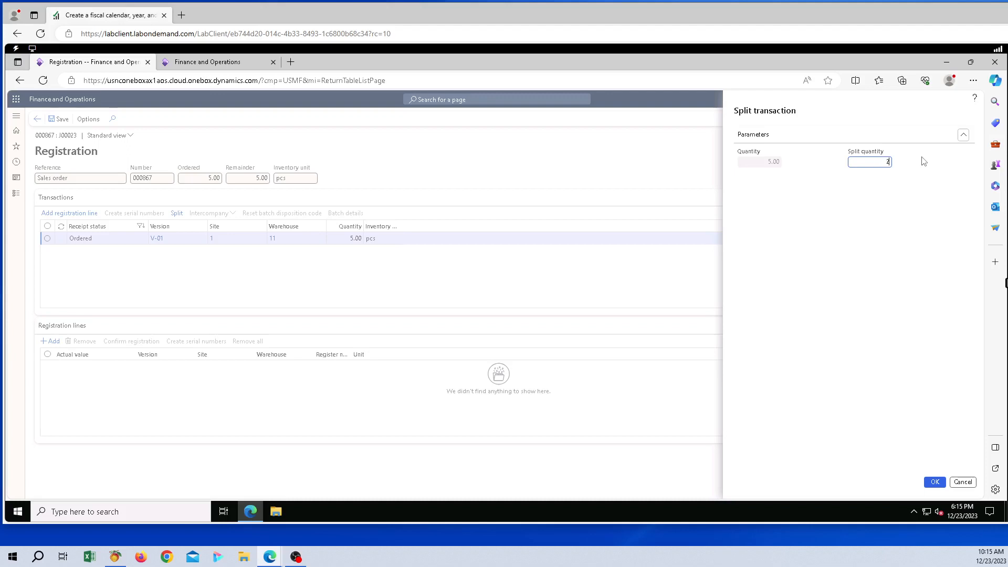
pyautogui.write('2.00')
pyautogui.click(935, 482)
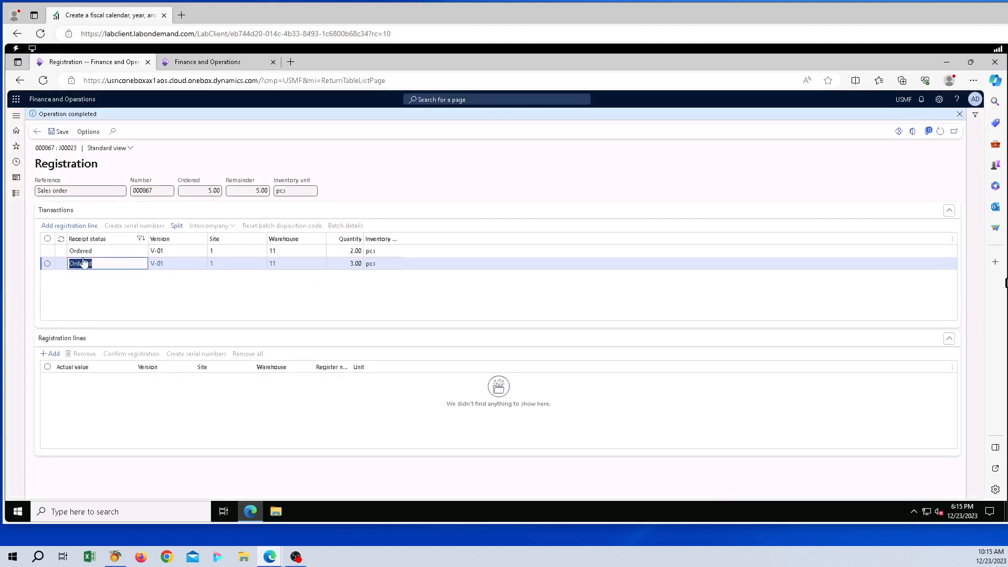
pyautogui.click(47, 254)
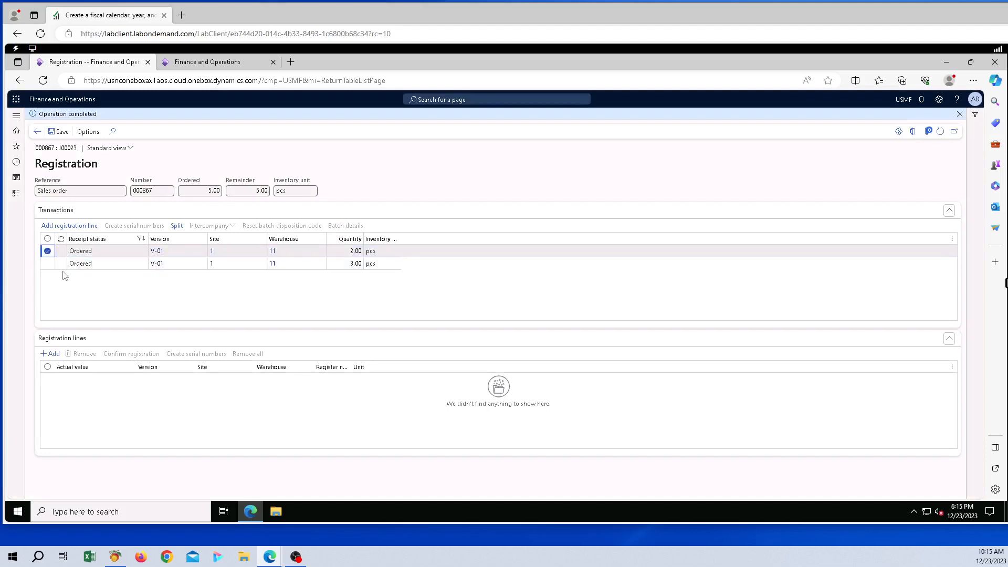
# - Register the 2-piece Magnet wire A95 transaction, confirm the registration, and go back to the refreshed return order
pyautogui.click(69, 226)
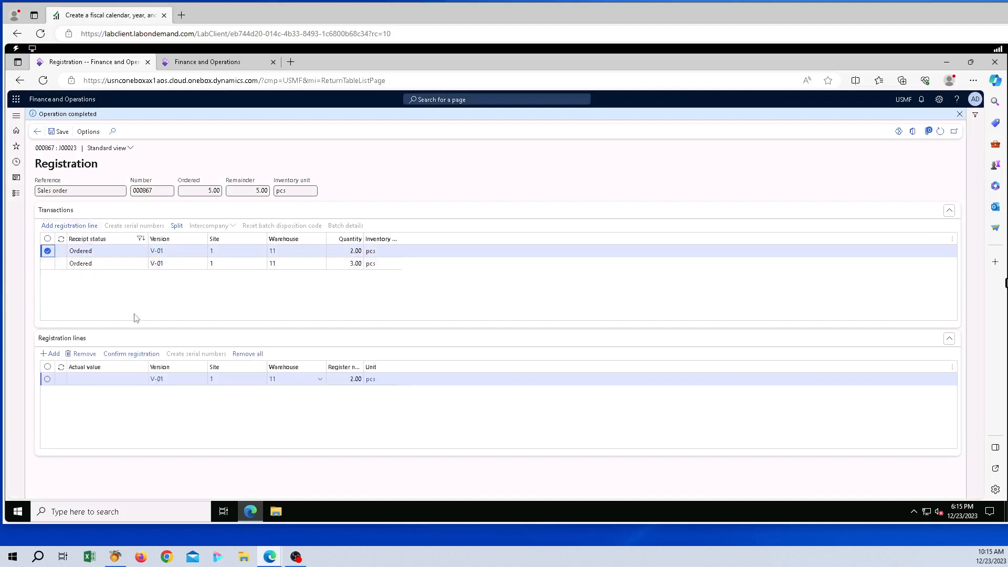
pyautogui.click(138, 355)
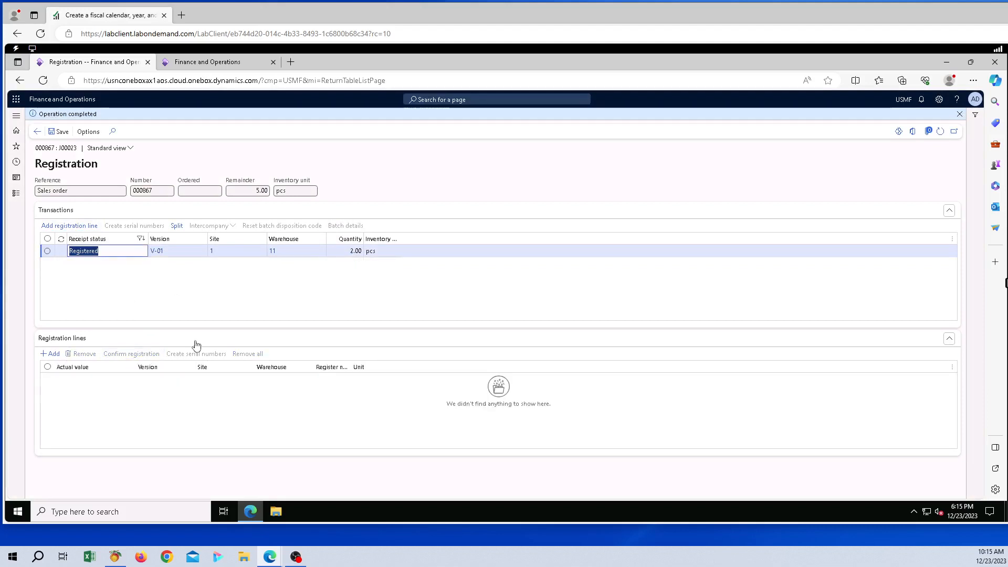
pyautogui.click(37, 134)
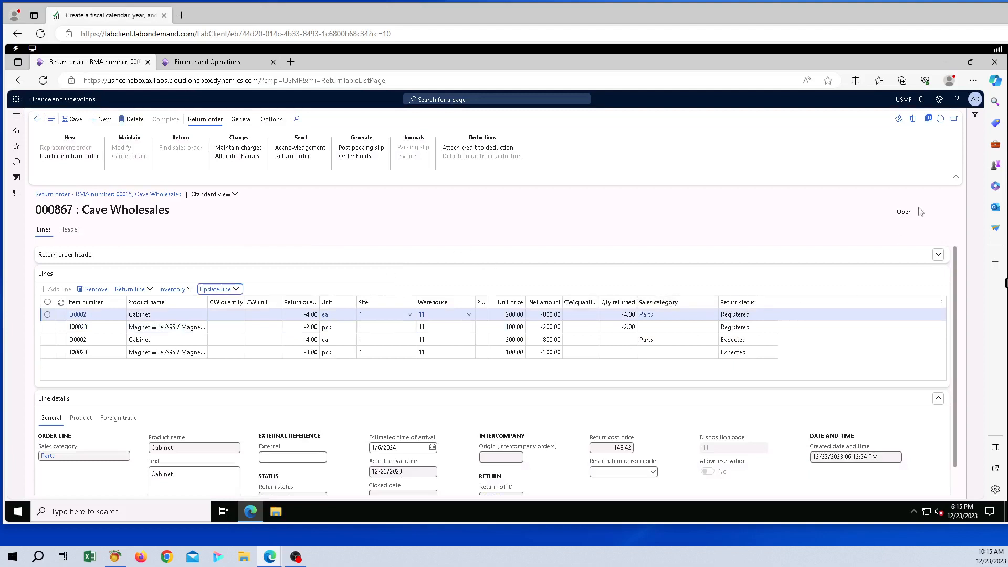
pyautogui.click(941, 118)
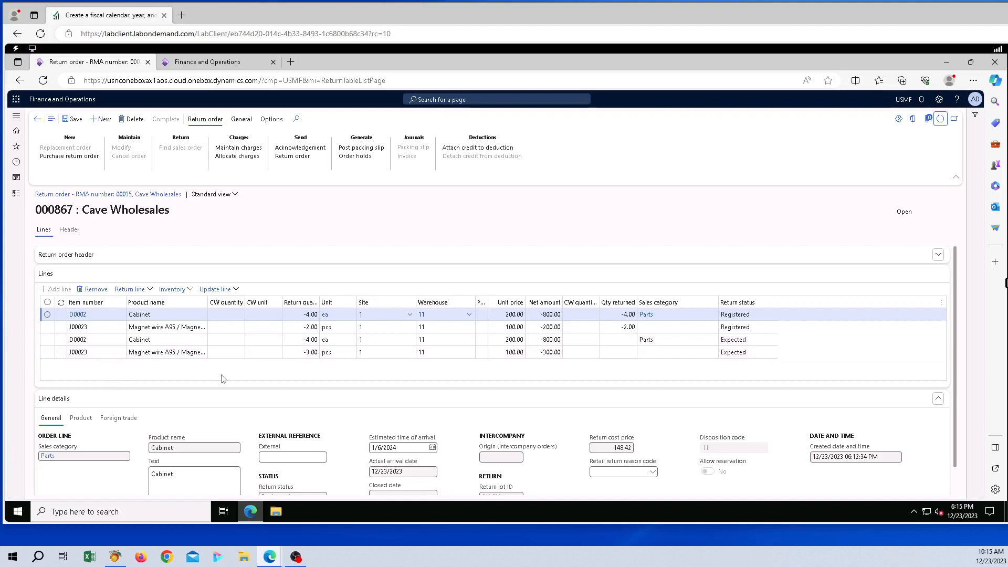
# - Delete the two return order lines for Cabinet and Magnet wire A95 that still have the status Expected
pyautogui.click(47, 339)
pyautogui.click(47, 352)
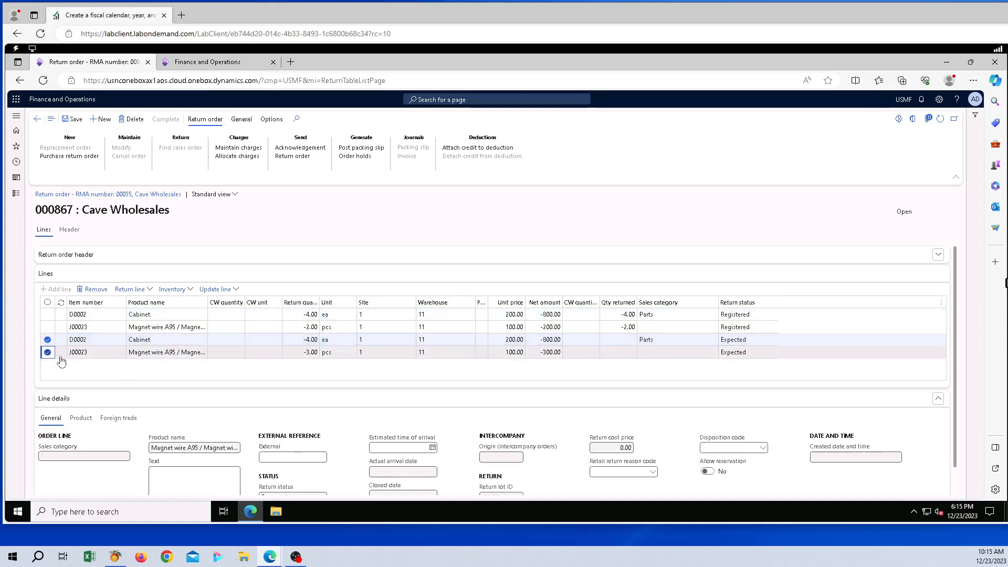
pyautogui.click(97, 290)
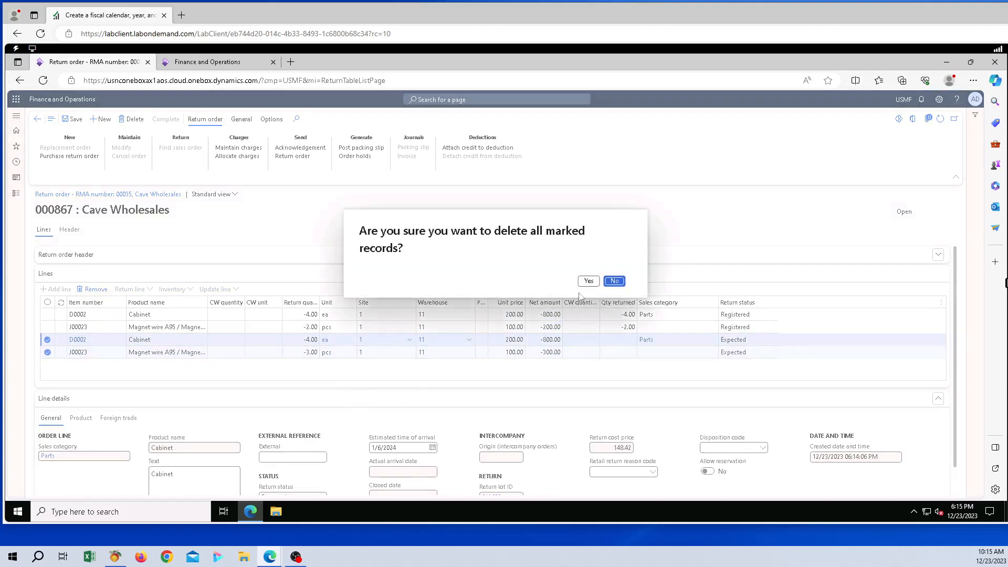
pyautogui.click(589, 281)
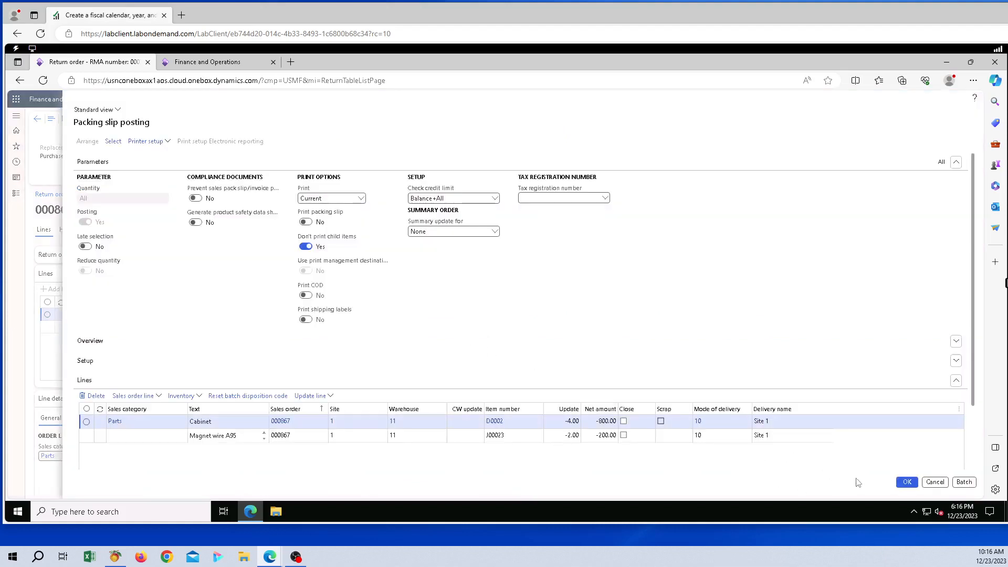
# - Post the packing slip for the registered Cabinet and Magnet wire A95 return lines without printing it
pyautogui.click(906, 482)
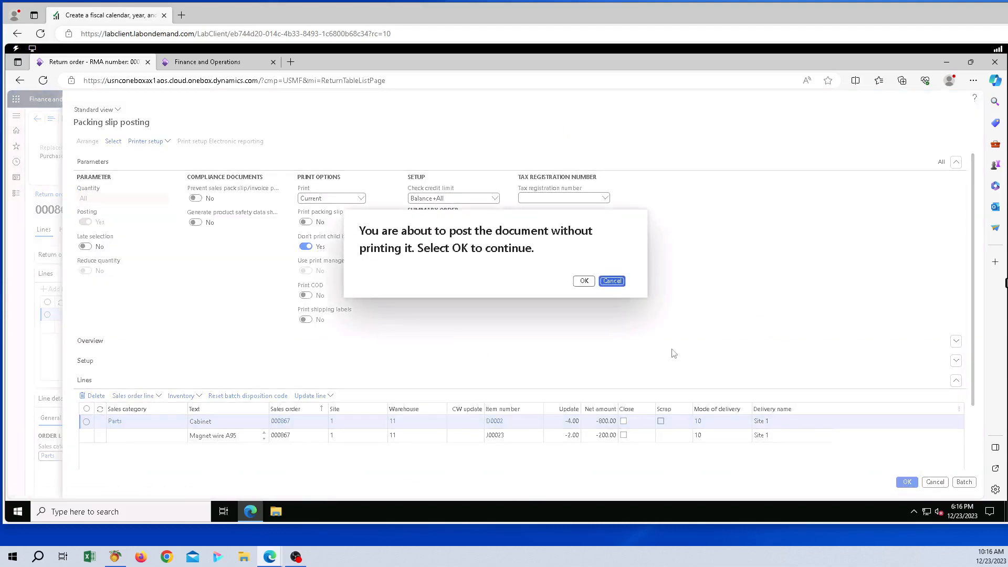
pyautogui.click(585, 282)
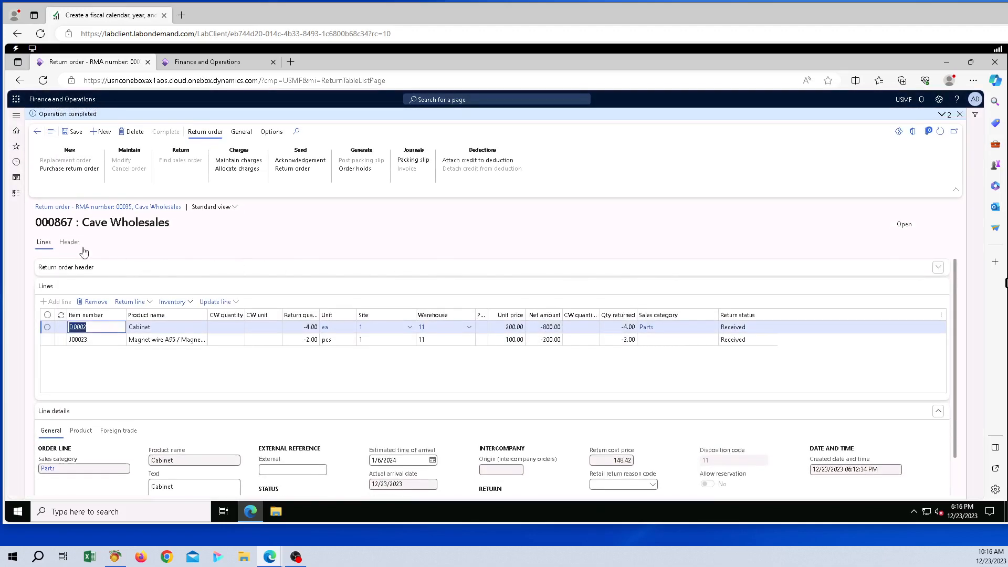
# - Open the return's sales order, check its line statuses, and post the invoice for the packing slip quantities without printing
pyautogui.click(76, 249)
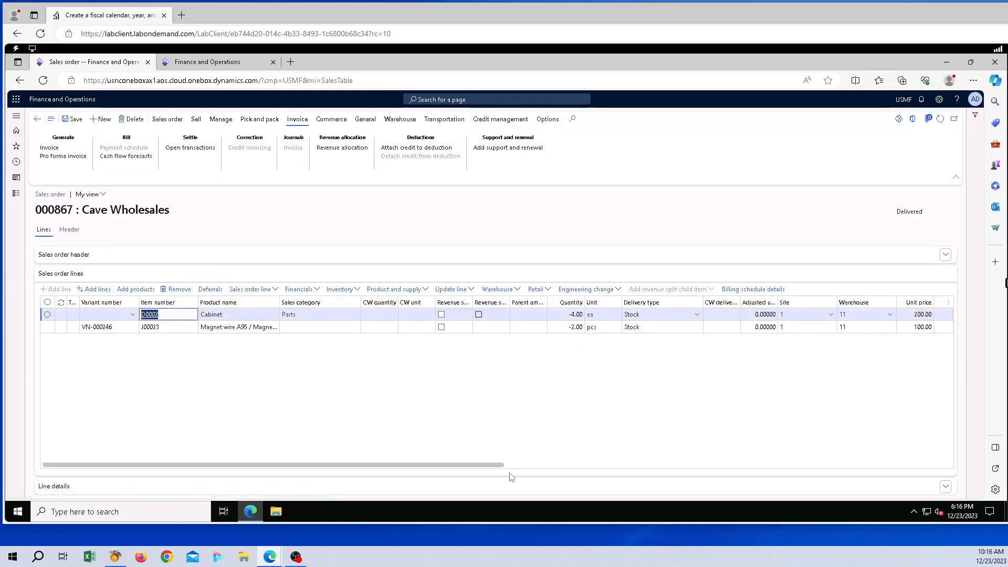
pyautogui.moveTo(499, 465); pyautogui.dragTo(653, 482)
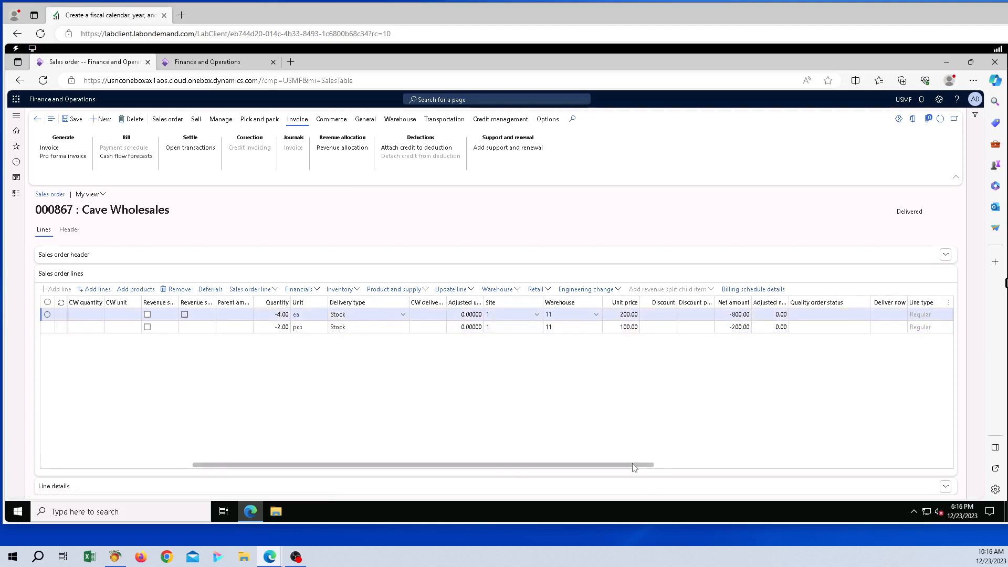
pyautogui.moveTo(632, 465); pyautogui.dragTo(346, 451)
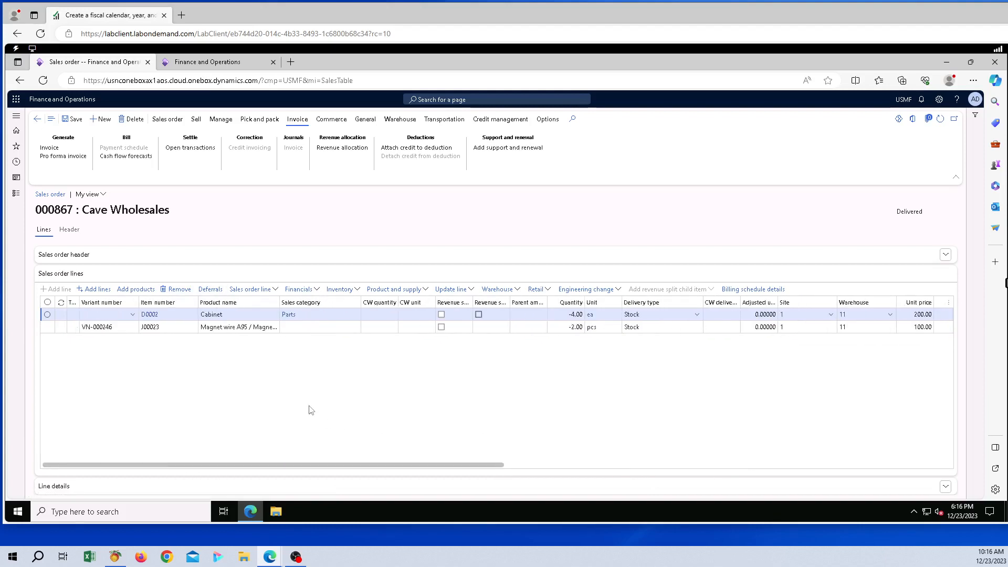
pyautogui.moveTo(509, 468); pyautogui.dragTo(744, 473)
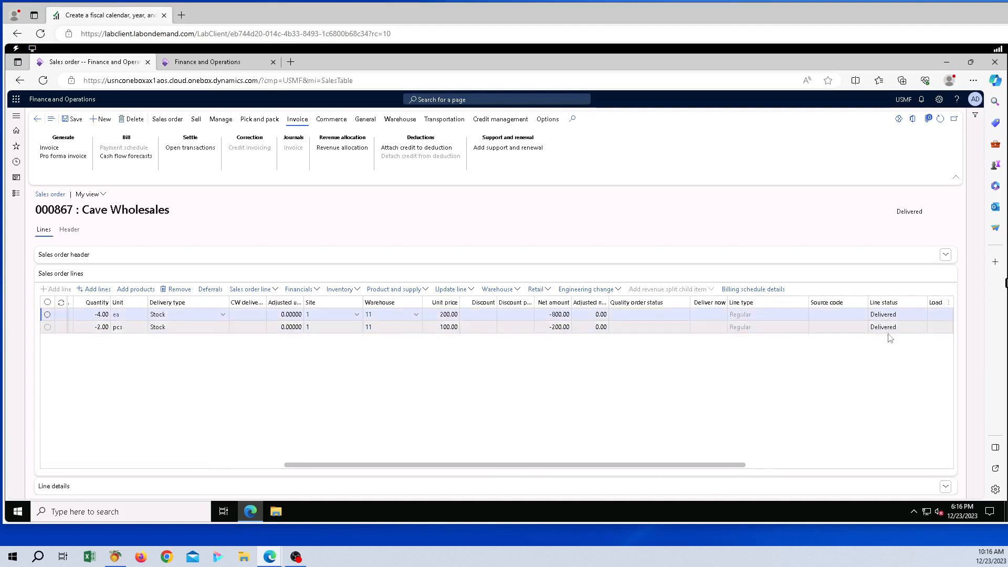
pyautogui.moveTo(738, 464); pyautogui.dragTo(560, 465)
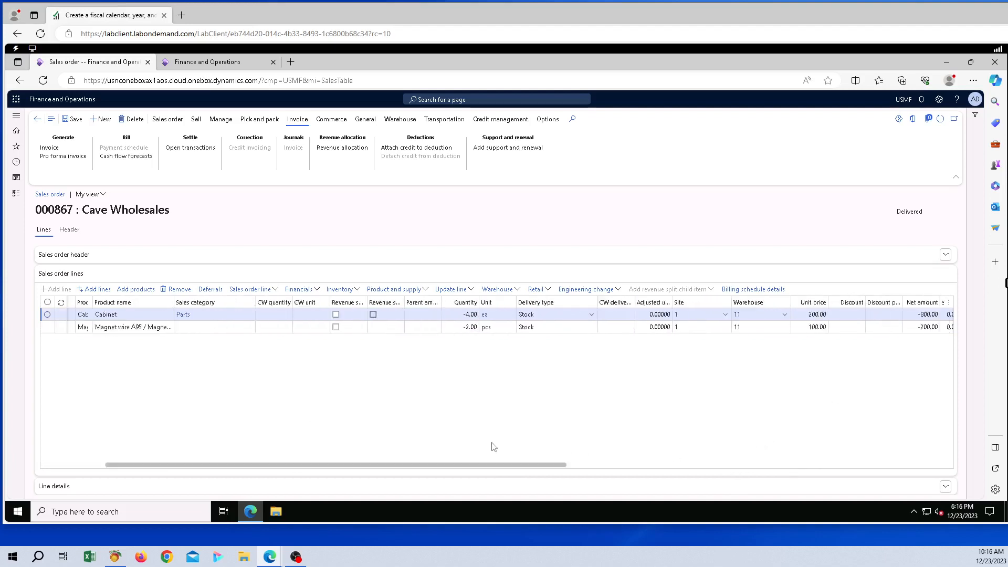
pyautogui.moveTo(494, 447); pyautogui.dragTo(409, 439)
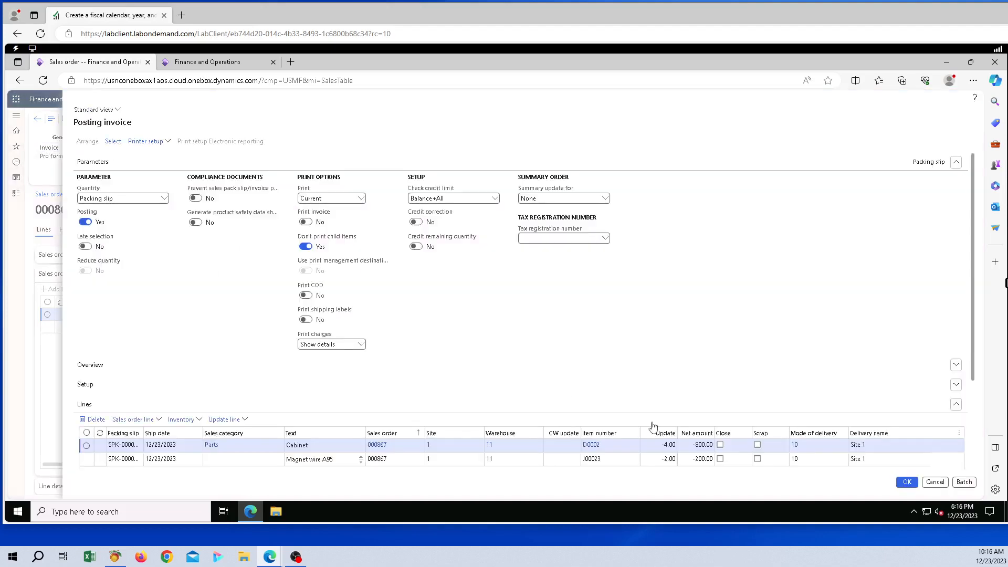
pyautogui.click(906, 483)
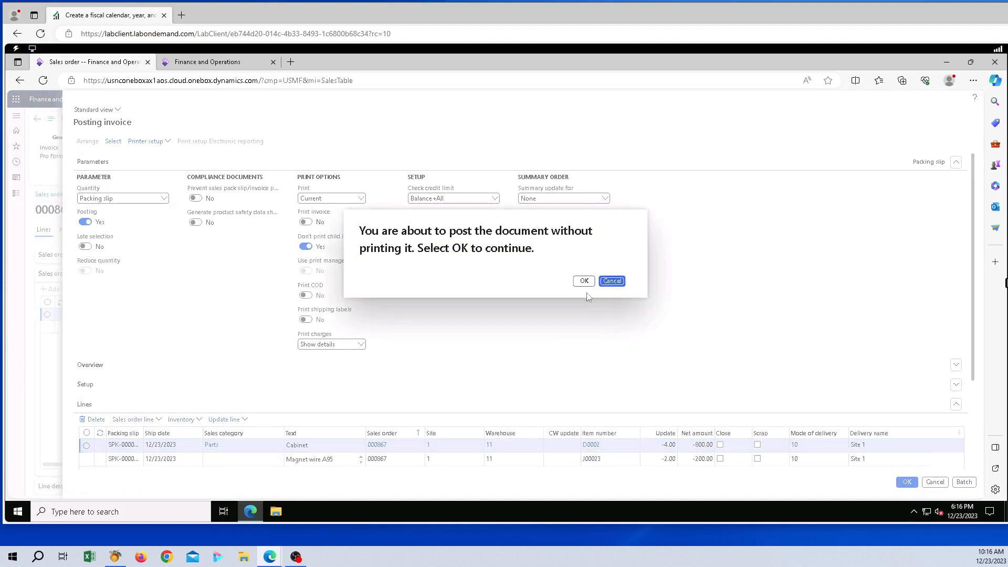
pyautogui.click(584, 281)
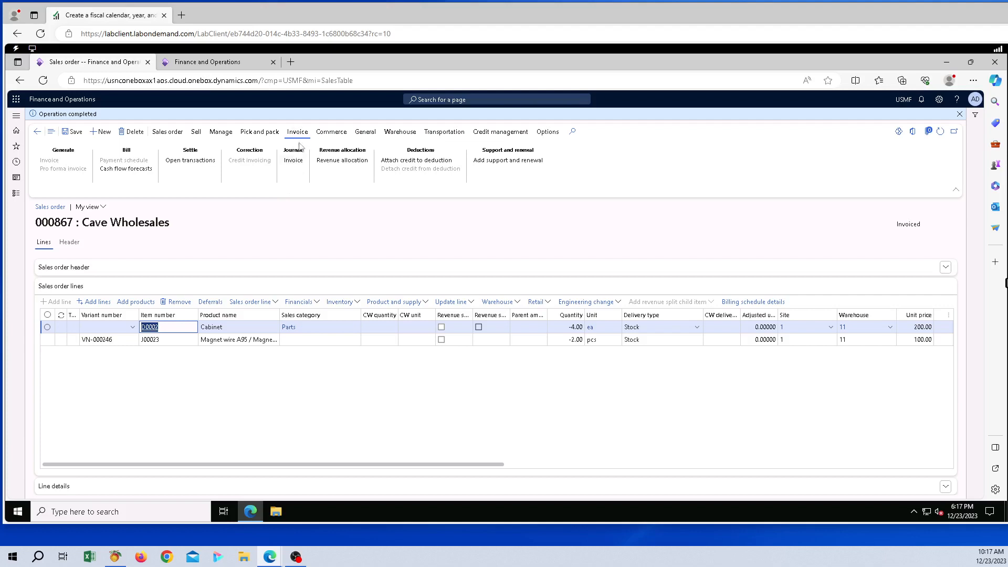
# - Open the posted credit note from the sales order's invoice journal and review its lines and totals
pyautogui.click(294, 161)
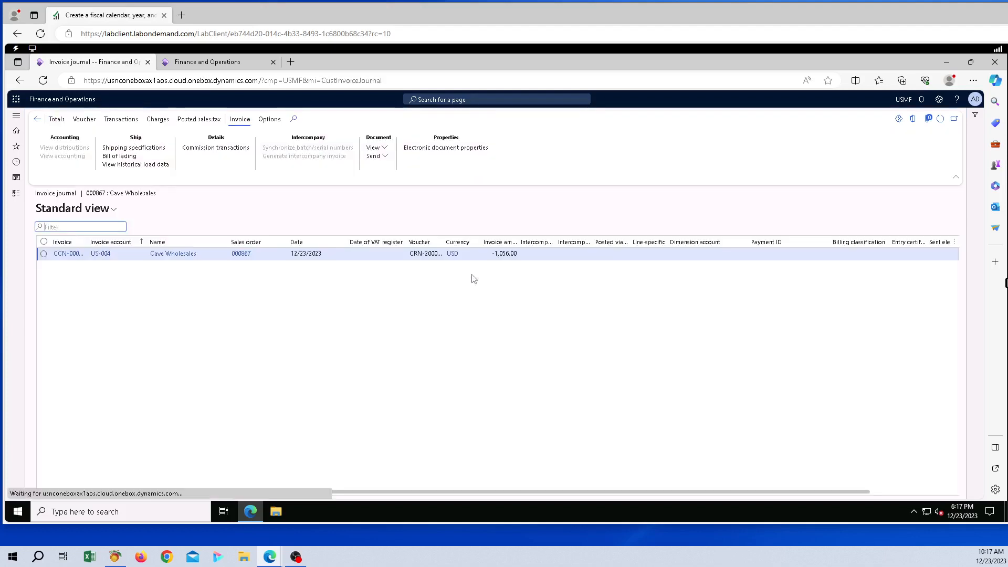
pyautogui.click(383, 148)
pyautogui.click(390, 172)
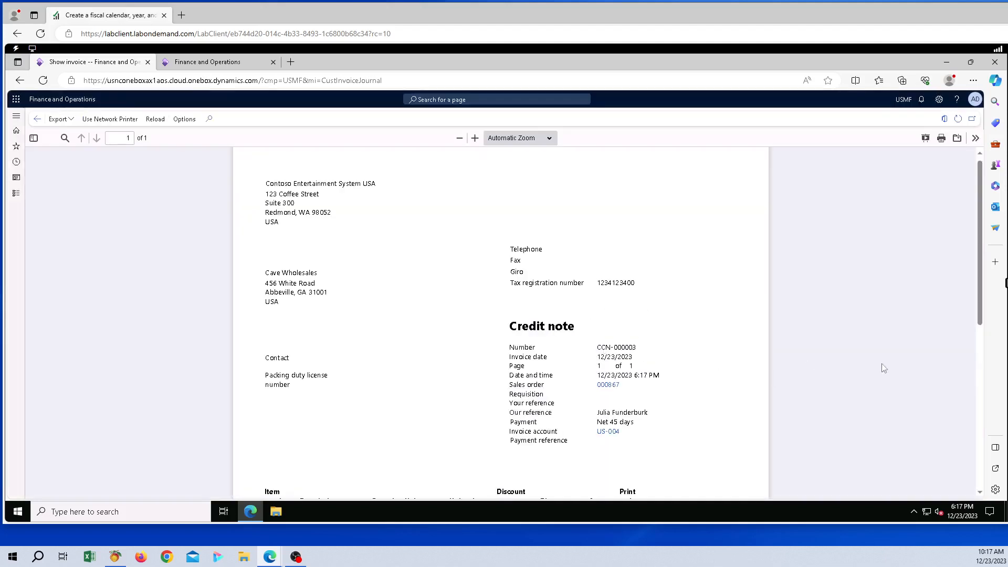
pyautogui.scroll(-5, 987, 325)
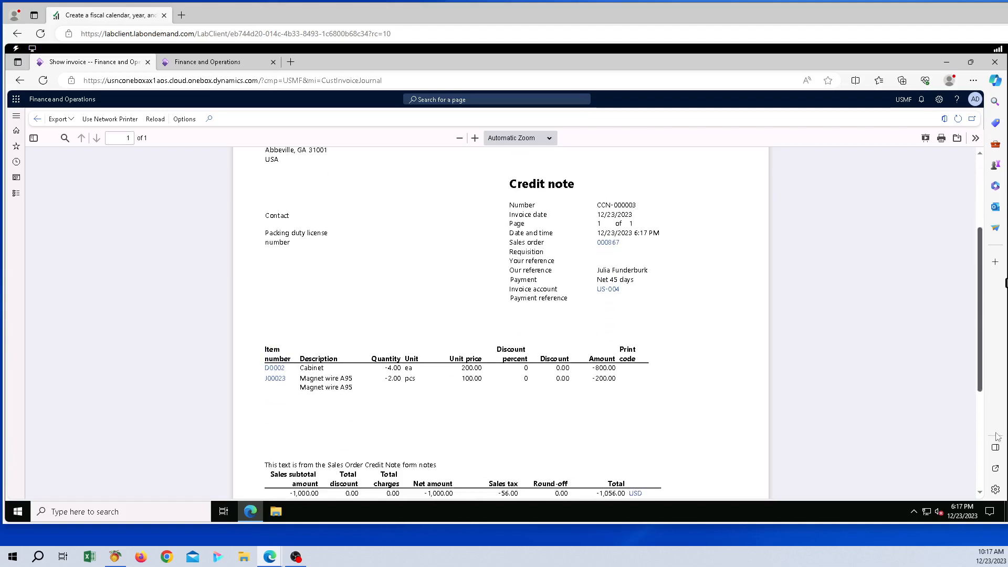
pyautogui.moveTo(1003, 466); pyautogui.dragTo(1003, 478)
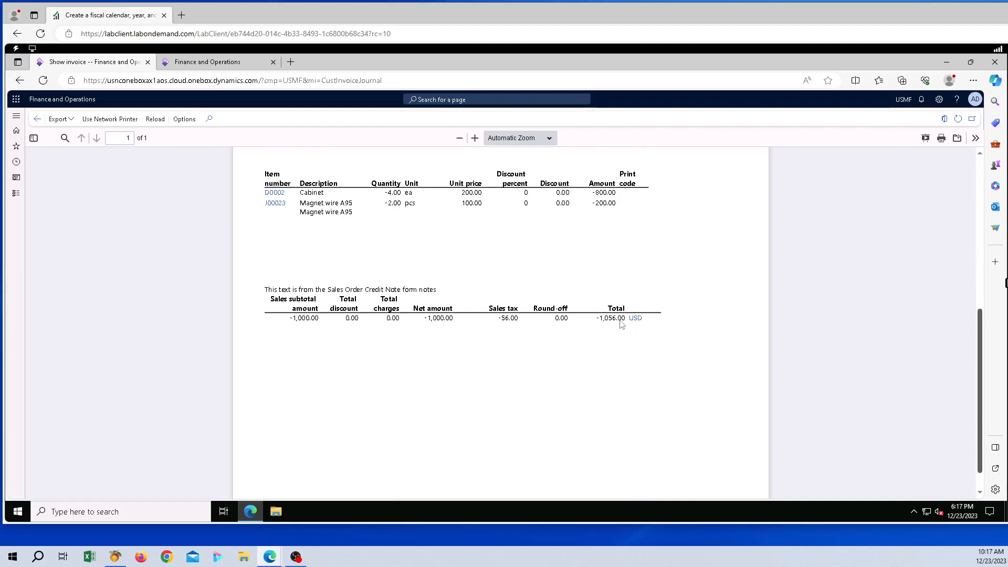
pyautogui.scroll(4, 983, 351)
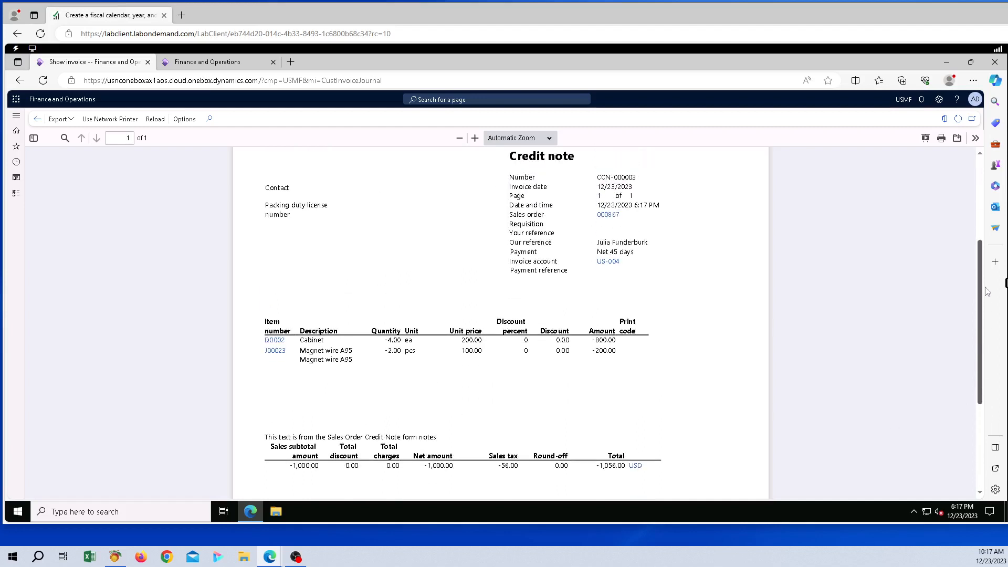